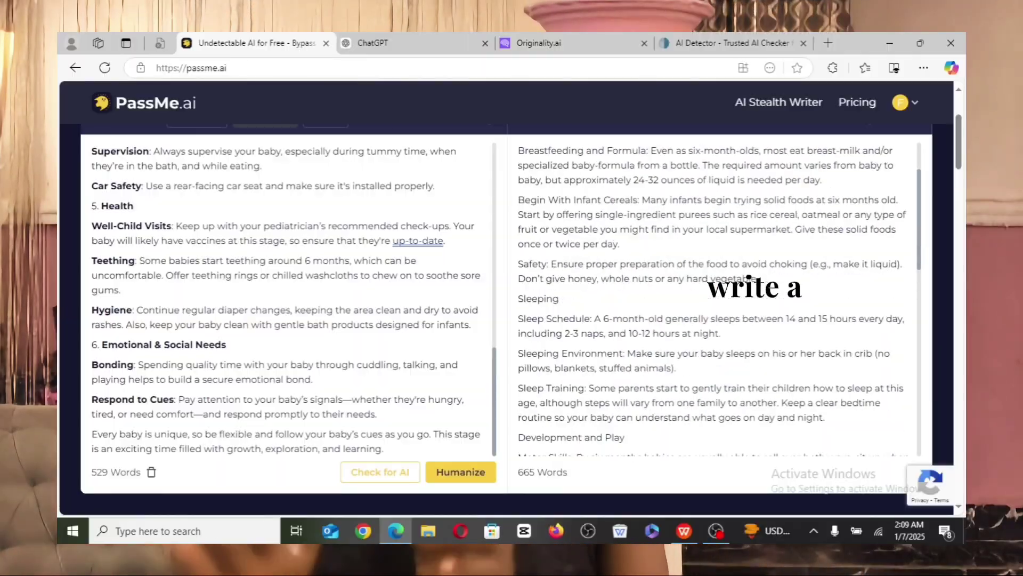
# Scroll the SEOWriting.ai dashboard to reach the empty 1-Click Blog Post generator.
pyautogui.scroll(-10, 714, 299)
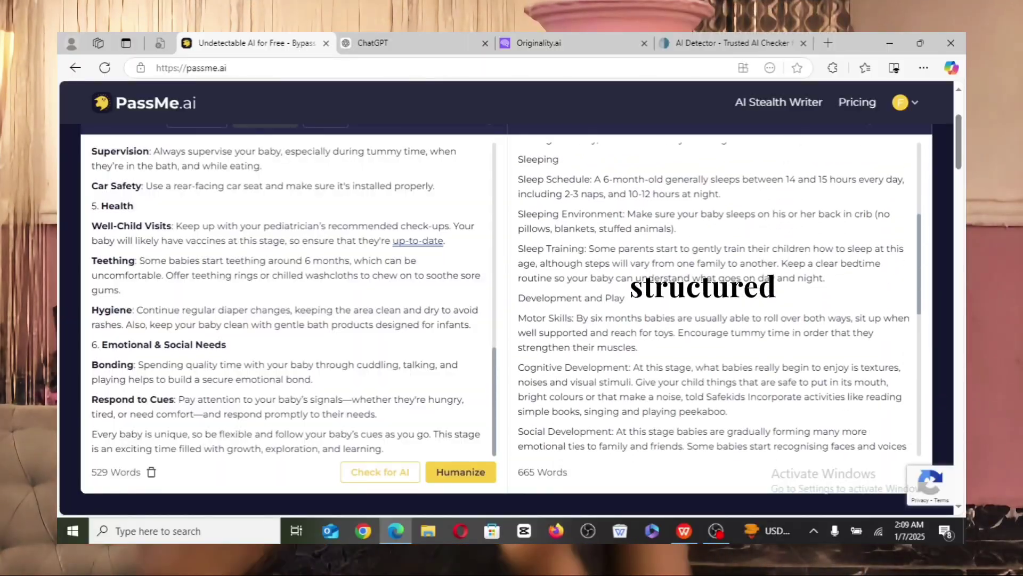
pyautogui.scroll(10, 706, 273)
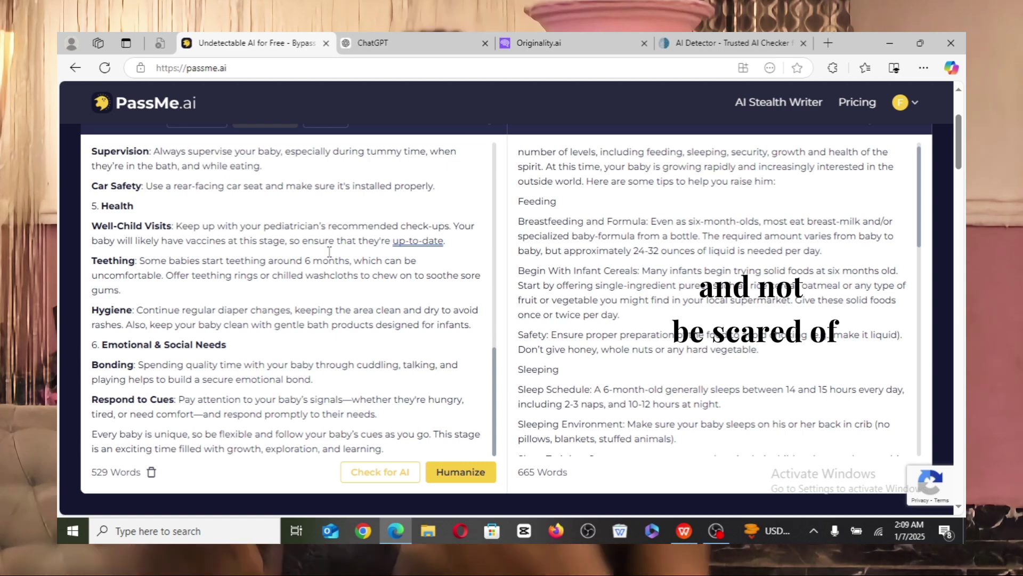
pyautogui.scroll(1, 714, 299)
pyautogui.scroll(-5, 714, 299)
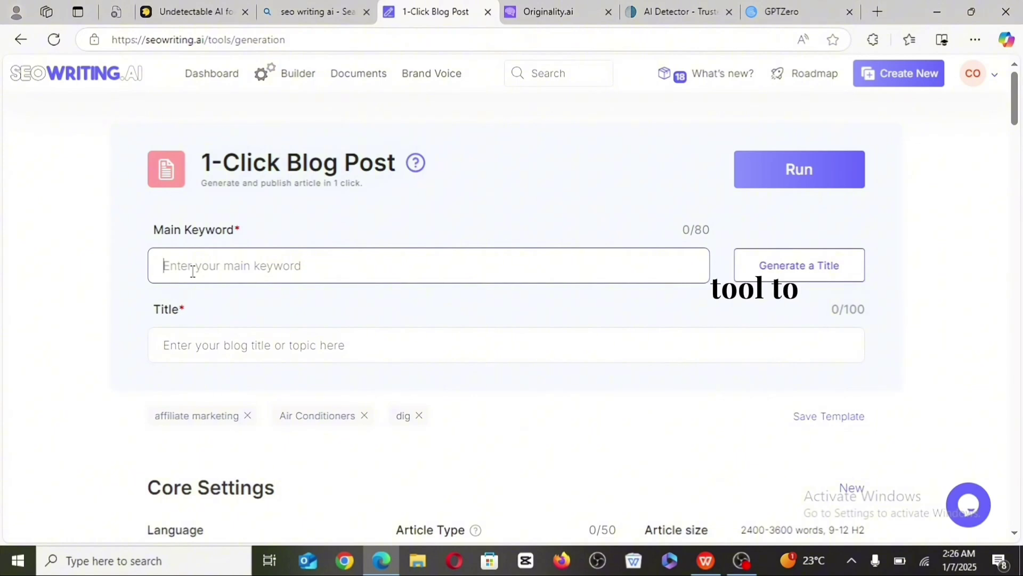
# Enter 'leadership' as main keyword and generate the title 'Discover Proven Leadership Skills for Success'.
pyautogui.click(192, 271)
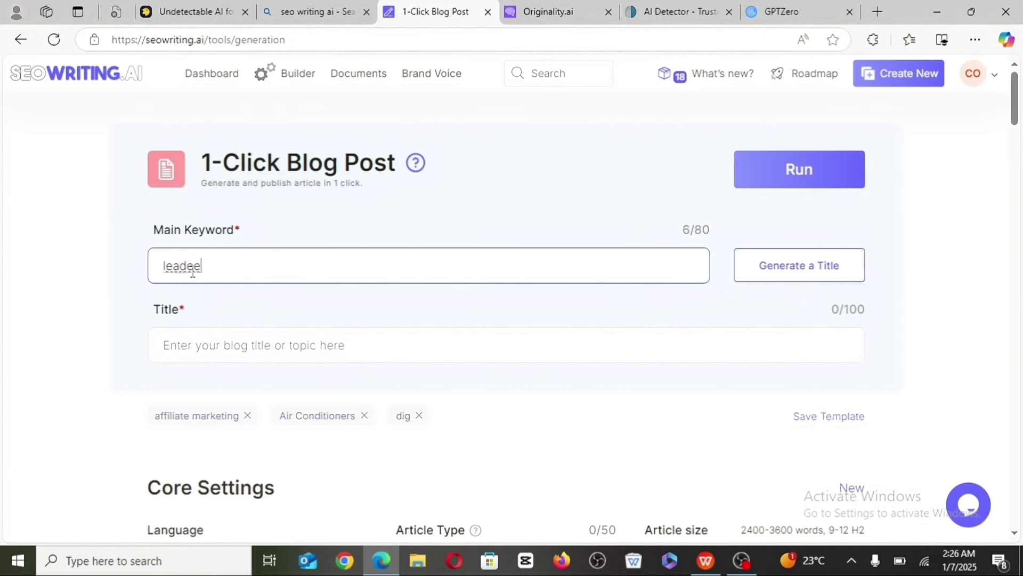
pyautogui.click(794, 275)
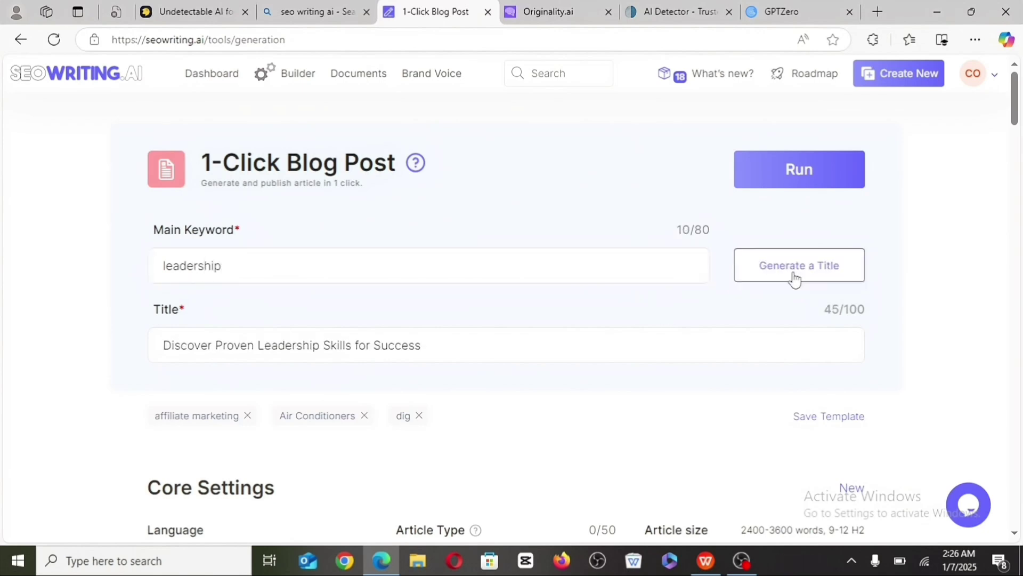
pyautogui.scroll(-15, 434, 334)
pyautogui.scroll(3, 240, 408)
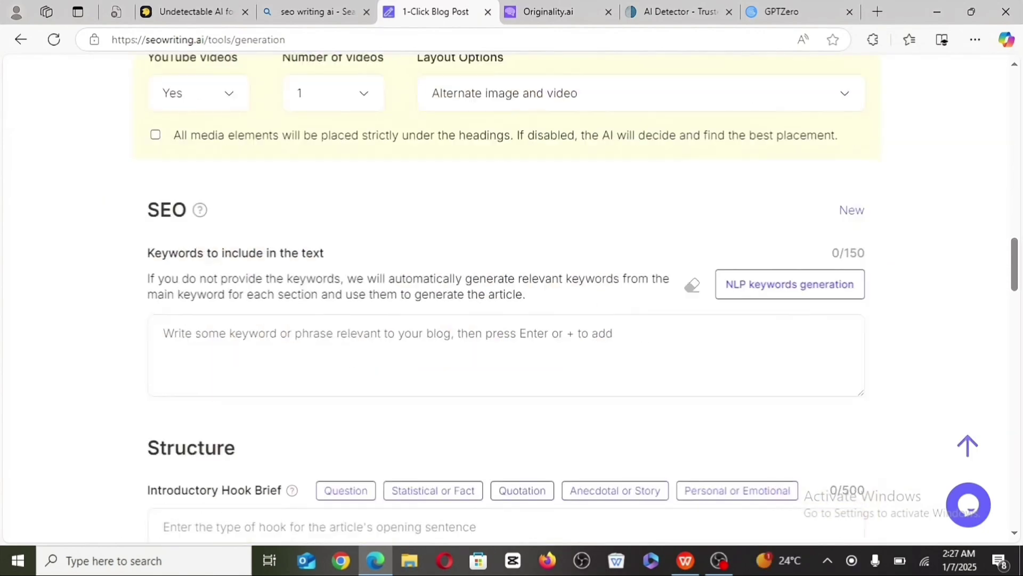
pyautogui.scroll(-5, 239, 409)
pyautogui.scroll(20, 240, 409)
pyautogui.scroll(-15, 643, 331)
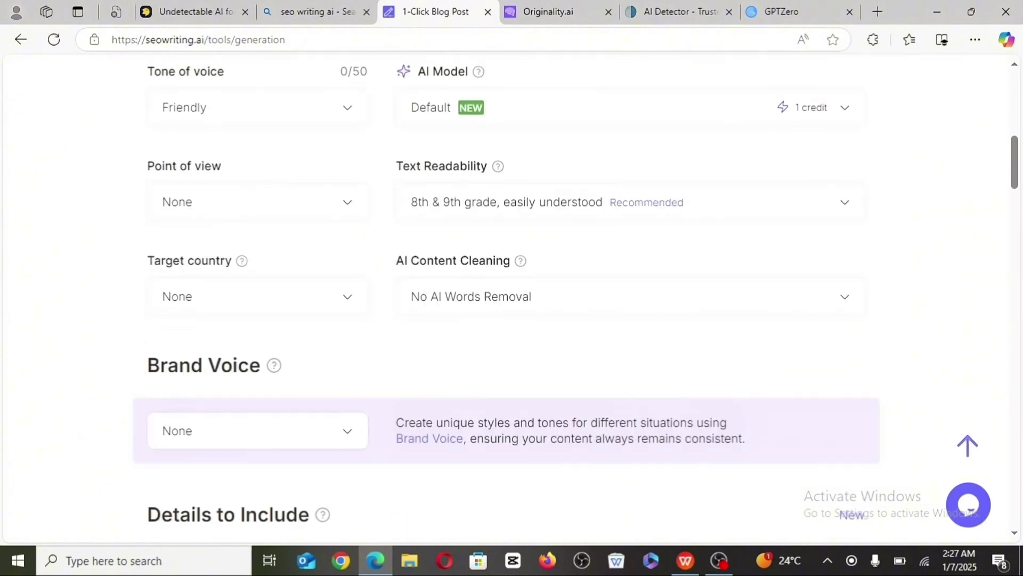
# Set the AI Images option to None.
pyautogui.click(232, 271)
pyautogui.click(182, 319)
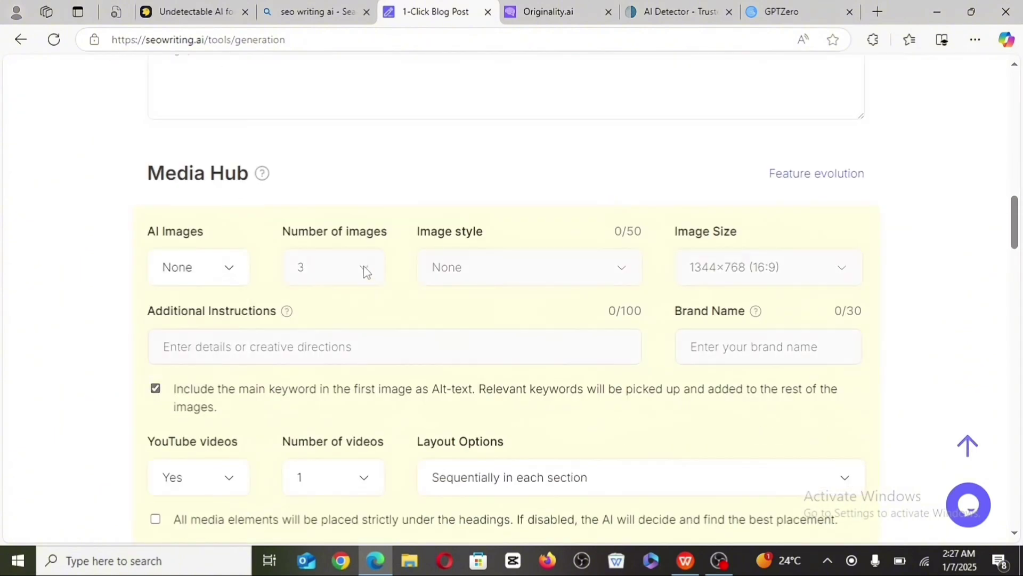
pyautogui.click(229, 267)
pyautogui.click(176, 354)
pyautogui.click(364, 267)
pyautogui.click(219, 277)
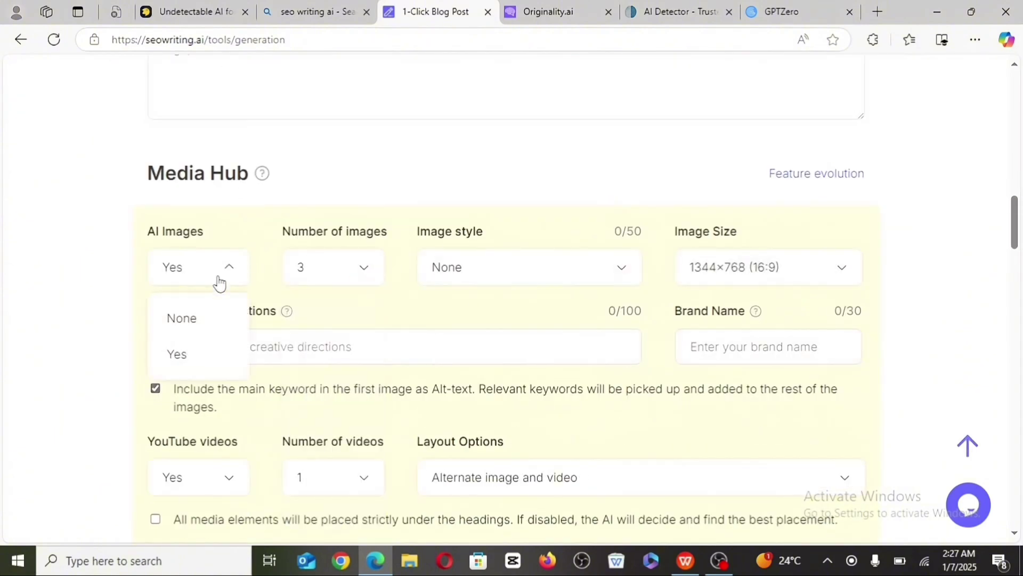
pyautogui.click(181, 318)
# Auto-generate the nine NLP leadership keywords and start generating the blog post.
pyautogui.scroll(-5, 180, 318)
pyautogui.scroll(-3, 692, 379)
pyautogui.scroll(2, 692, 290)
pyautogui.click(789, 287)
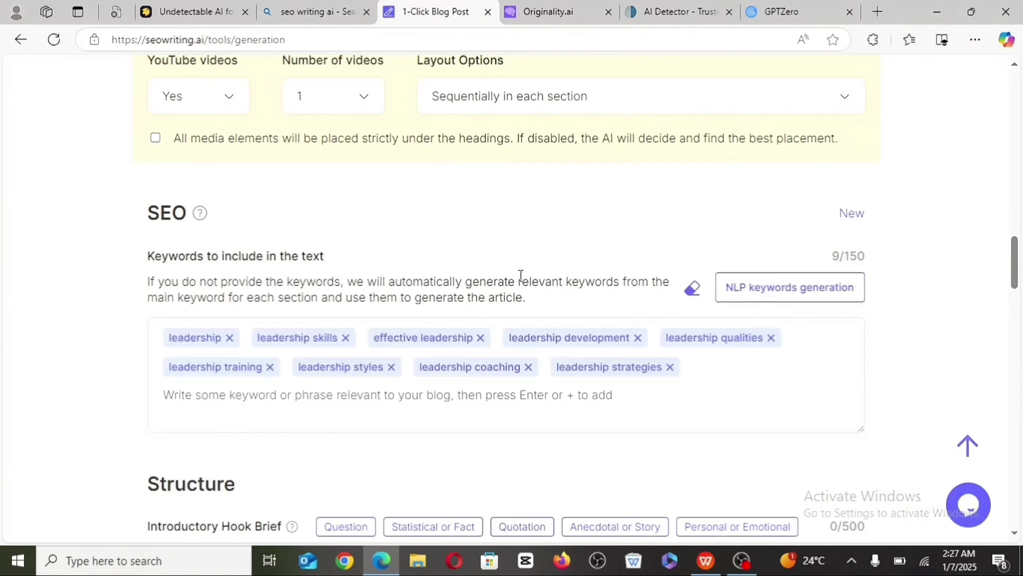
pyautogui.scroll(-10, 521, 275)
pyautogui.scroll(15, 784, 182)
pyautogui.click(783, 181)
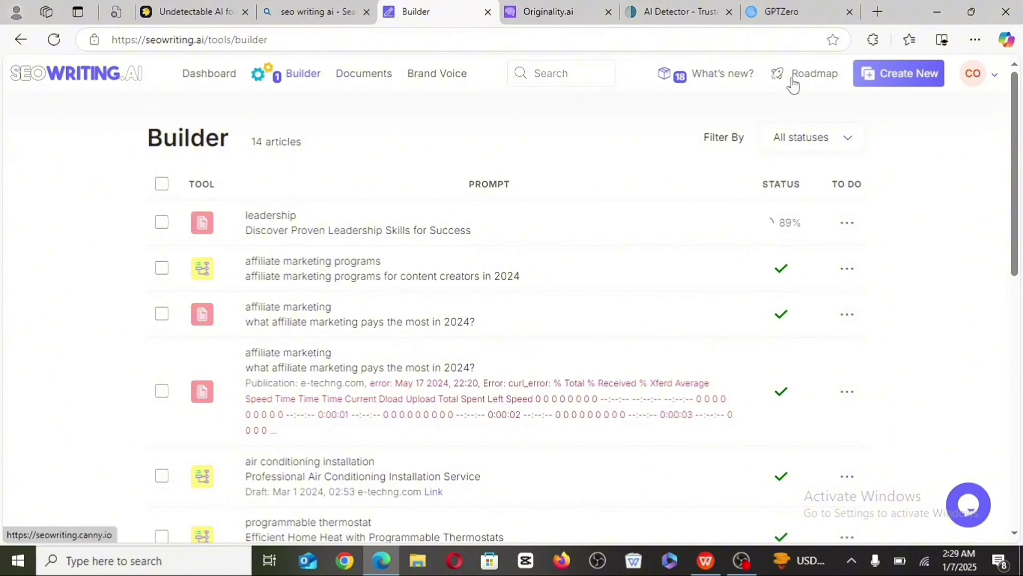
# View the finished 2032-word leadership article from Builder and copy its full text.
pyautogui.click(847, 222)
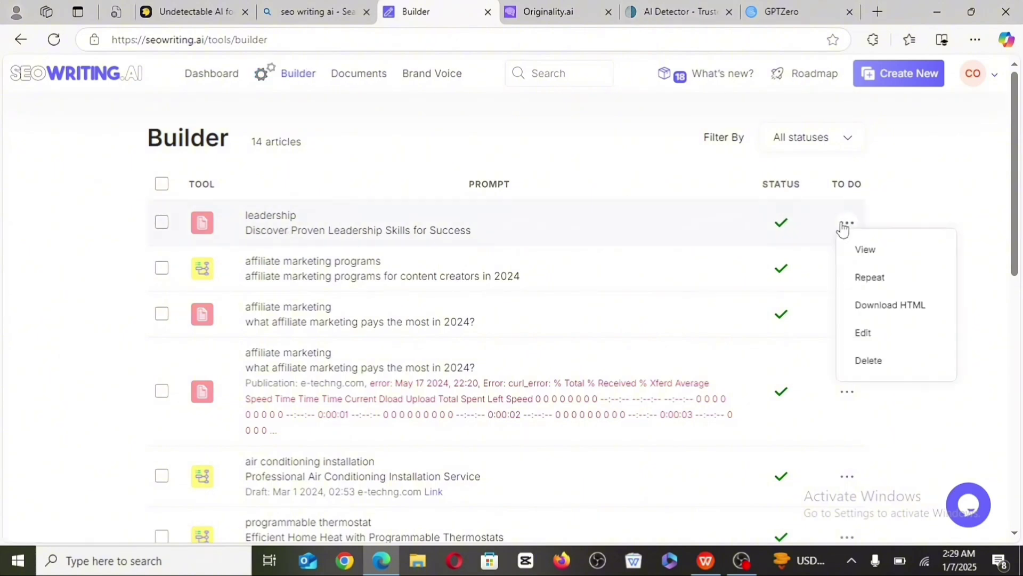
pyautogui.click(864, 249)
pyautogui.scroll(-10, 450, 311)
pyautogui.scroll(-8, 512, 274)
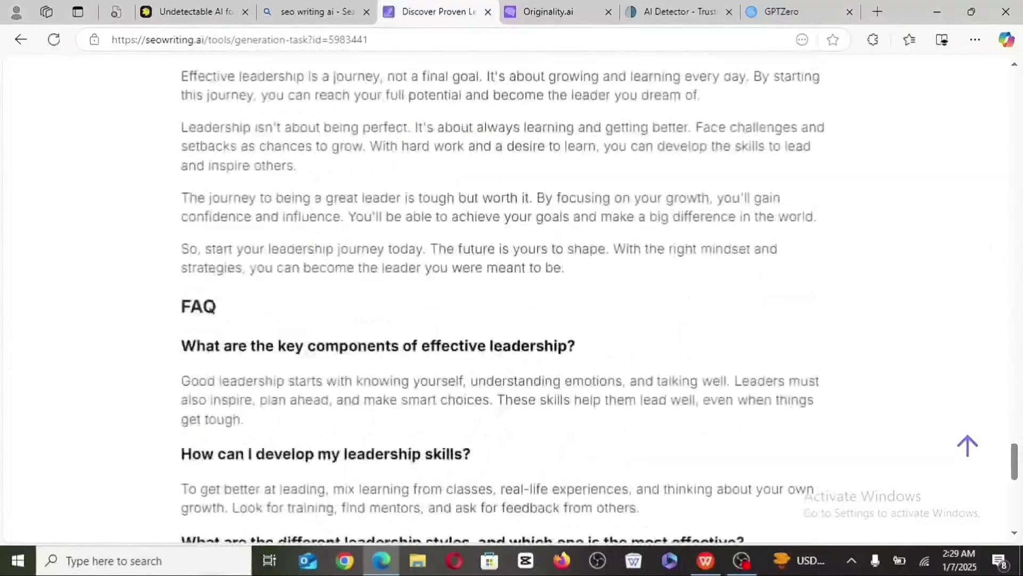
pyautogui.scroll(20, 512, 275)
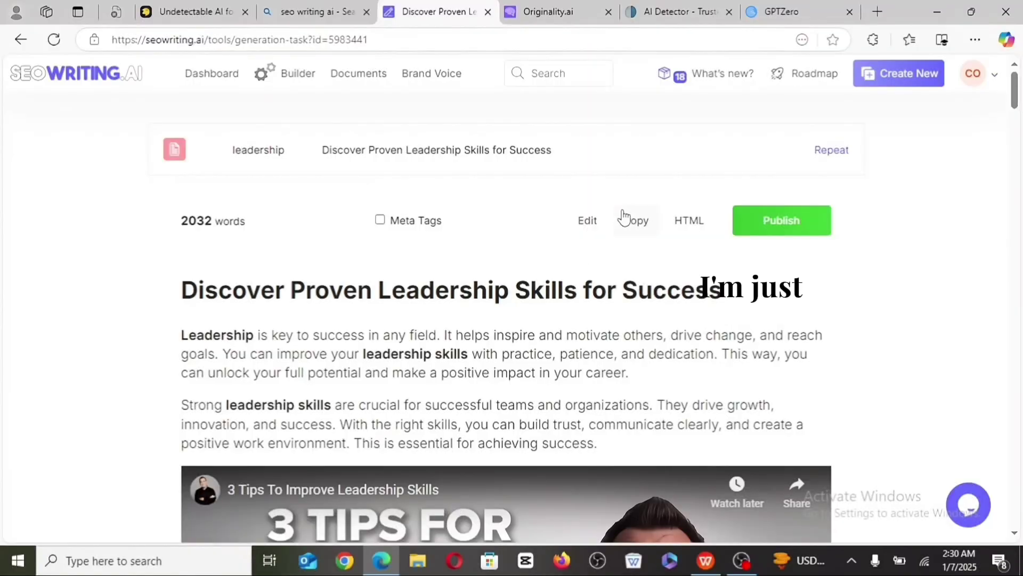
pyautogui.click(633, 223)
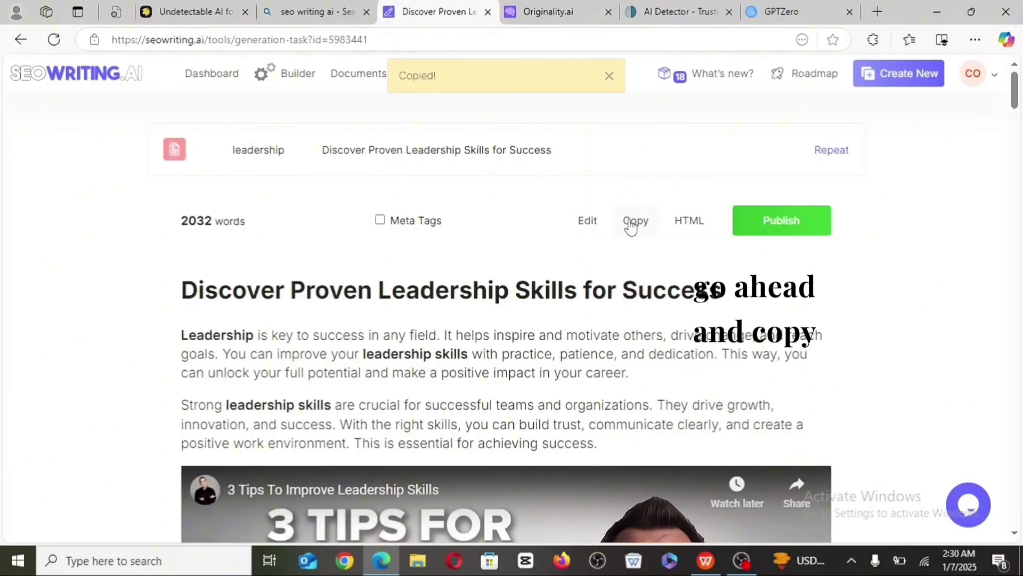
pyautogui.click(535, 15)
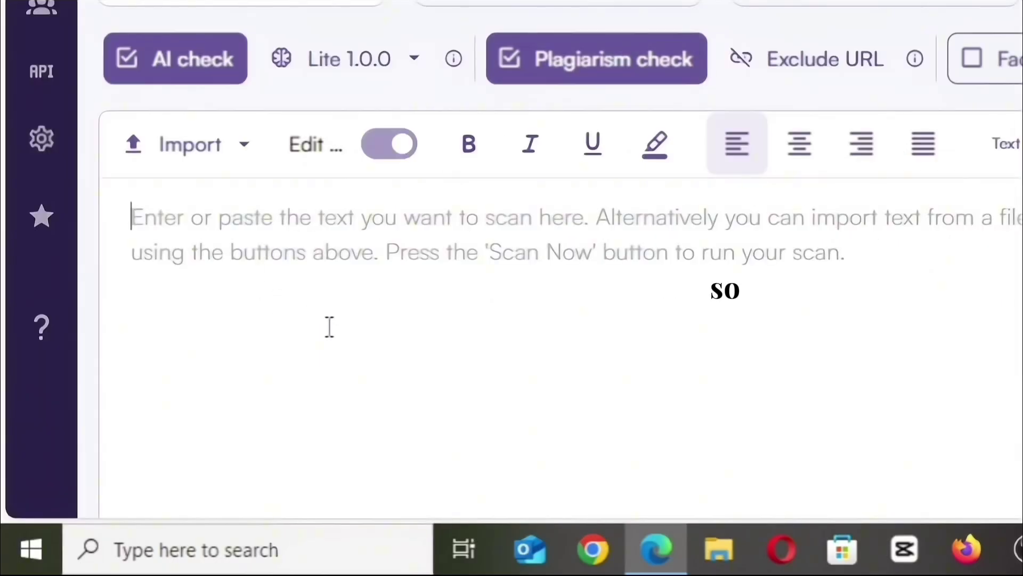
# Paste the article into Originality.ai and scan it: 100% Likely AI, 3% plagiarism.
pyautogui.click(329, 327)
pyautogui.hotkey('ctrl', 'v')
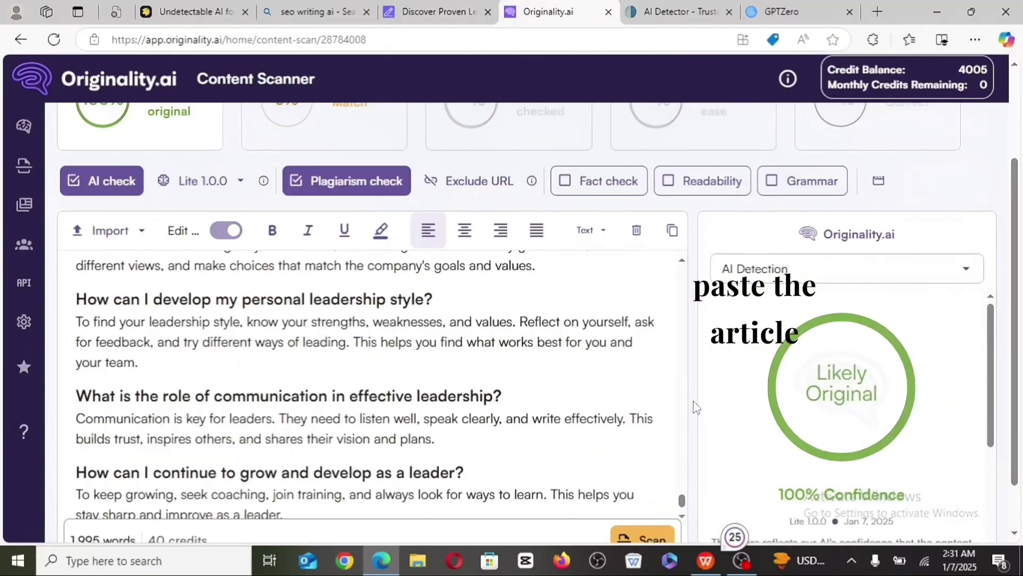
pyautogui.click(643, 538)
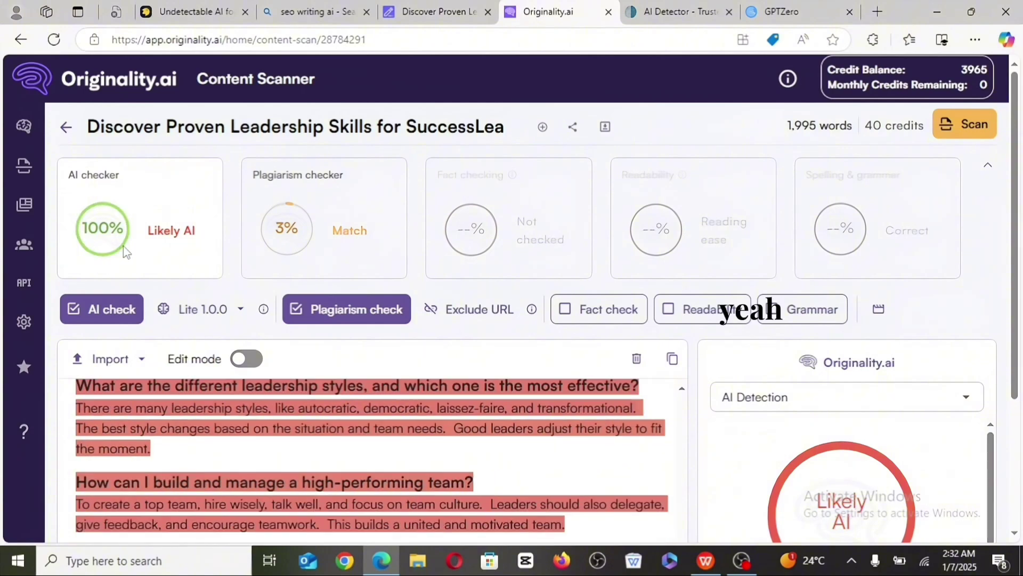
pyautogui.moveTo(262, 311)
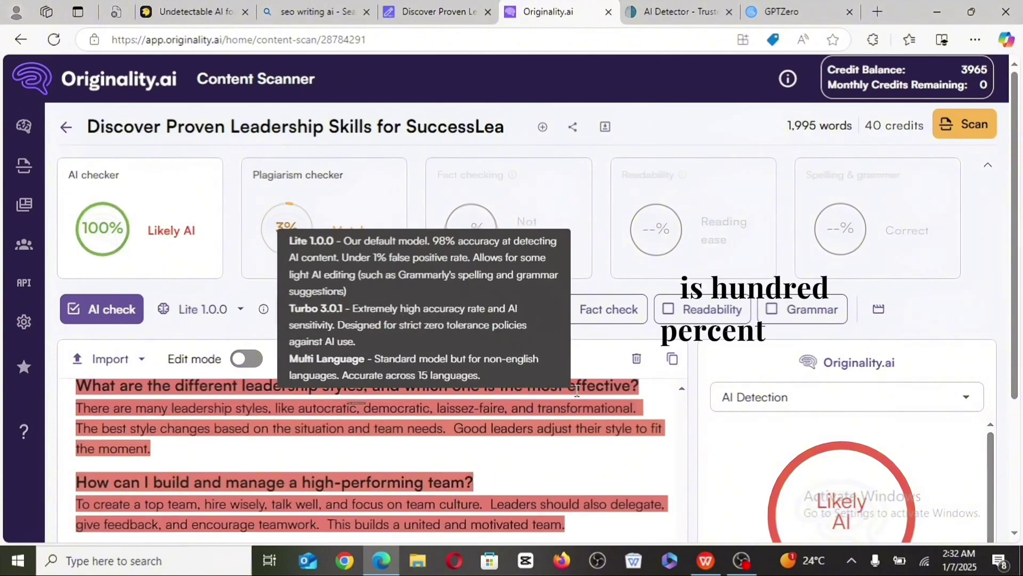
# Run ZeroGPT detection on the 13,469-character article, scoring 36.64% AI GPT.
pyautogui.click(677, 13)
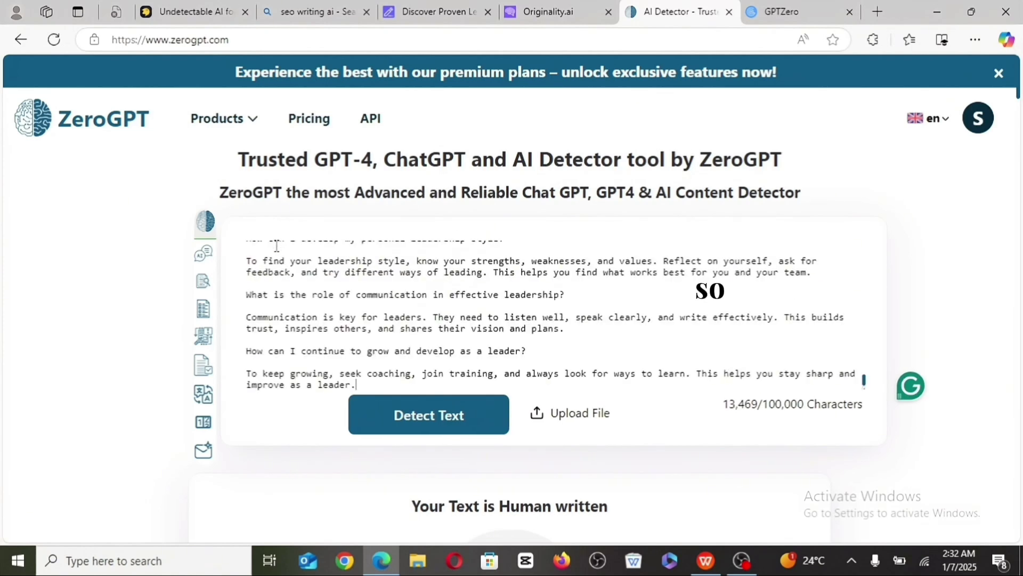
pyautogui.click(420, 424)
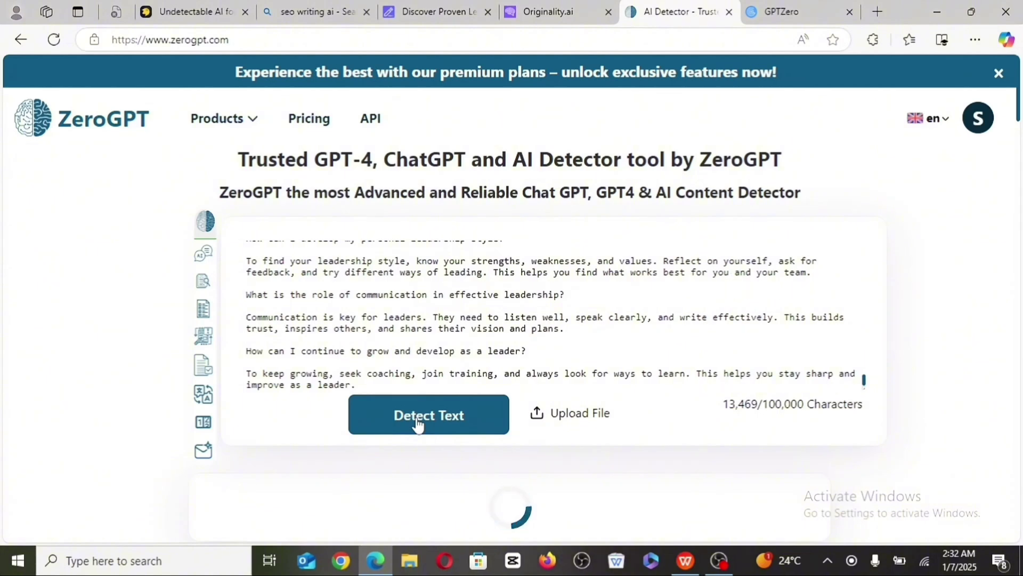
pyautogui.scroll(-7, 419, 424)
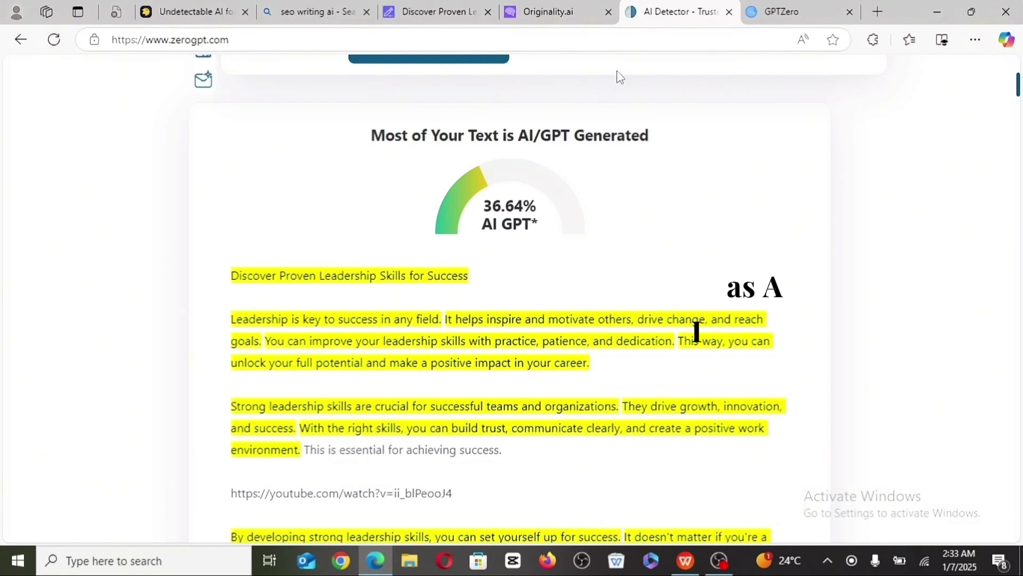
# Paste the leadership article into GPTZero and run a quick AI scan.
pyautogui.click(785, 13)
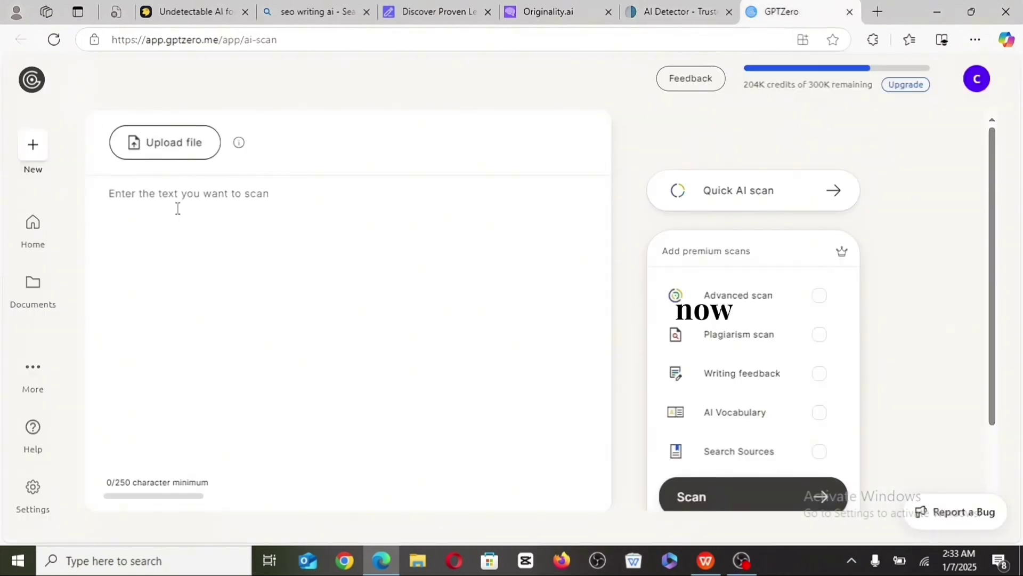
pyautogui.click(178, 208)
pyautogui.hotkey('ctrl', 'v')
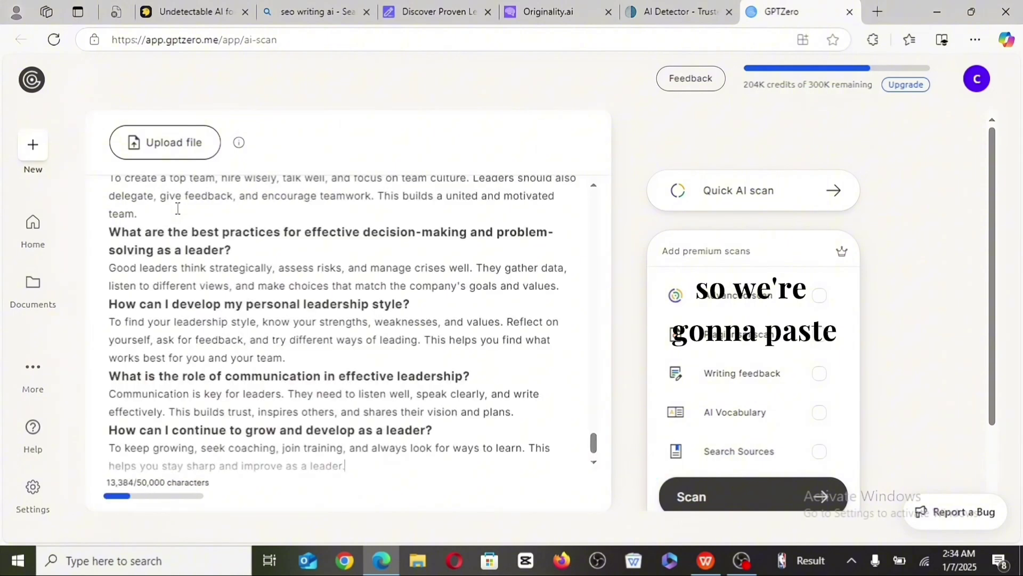
pyautogui.scroll(5, 177, 208)
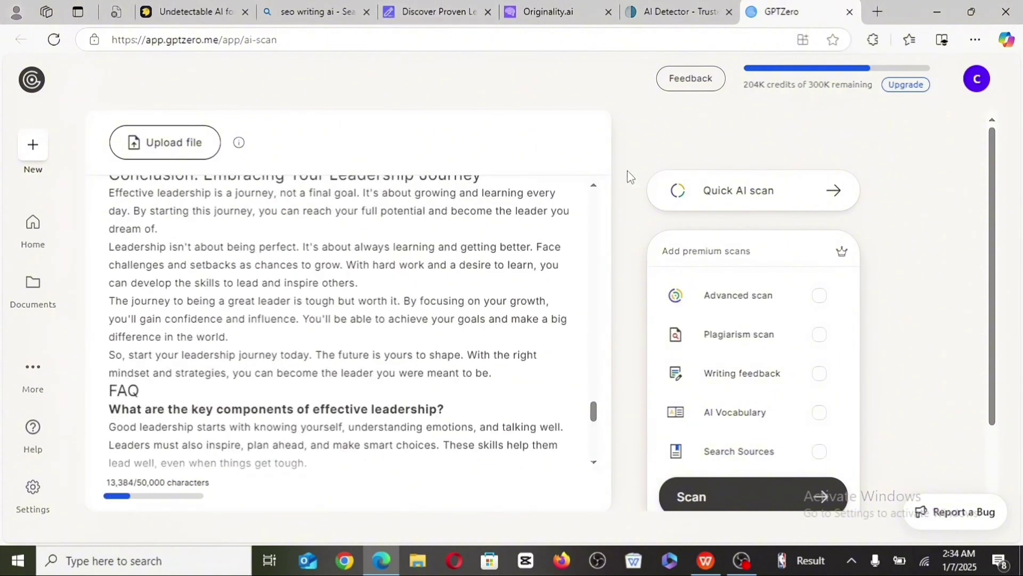
pyautogui.click(772, 201)
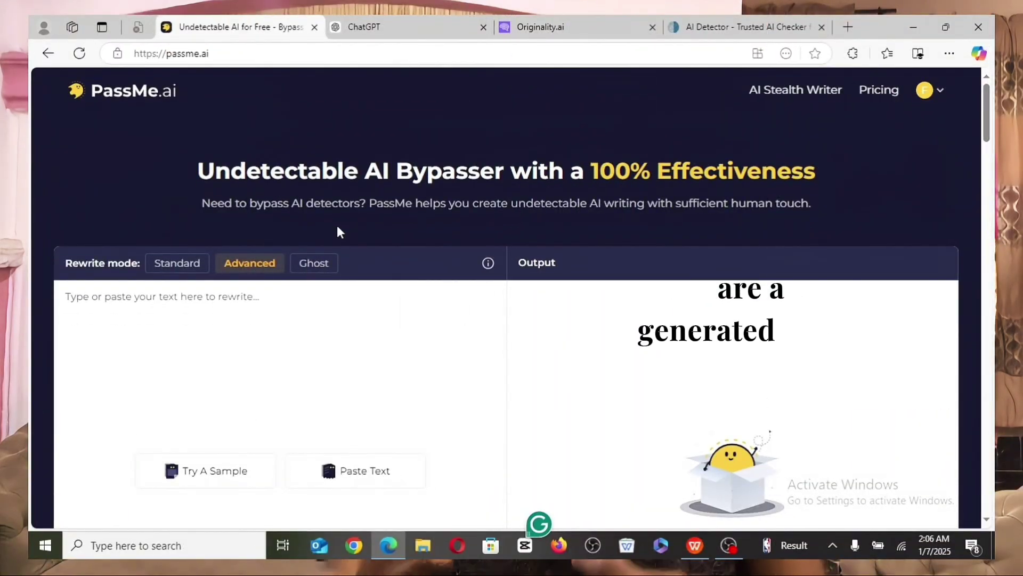
pyautogui.scroll(-5, 337, 224)
pyautogui.scroll(-15, 714, 309)
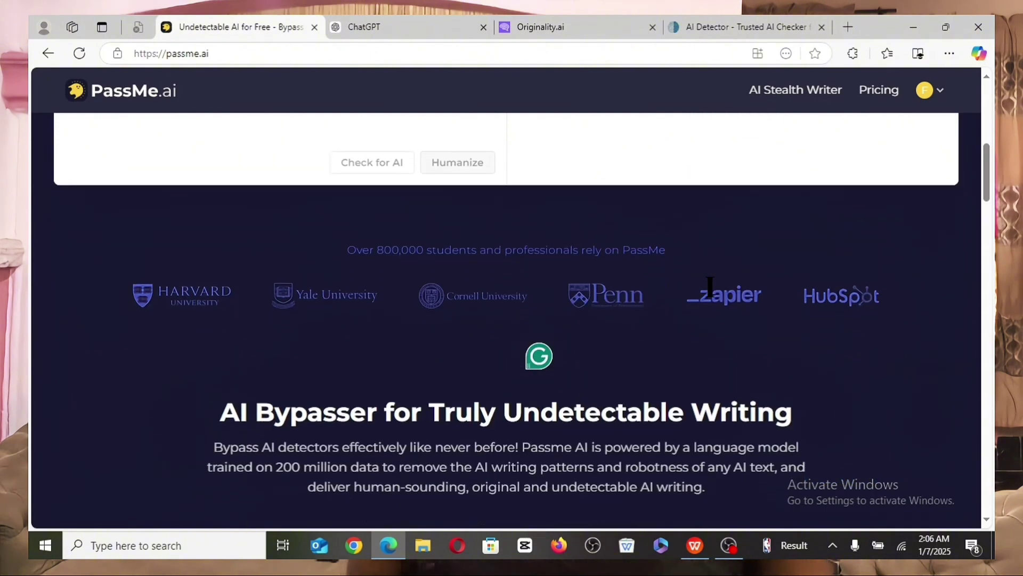
pyautogui.scroll(-3, 506, 320)
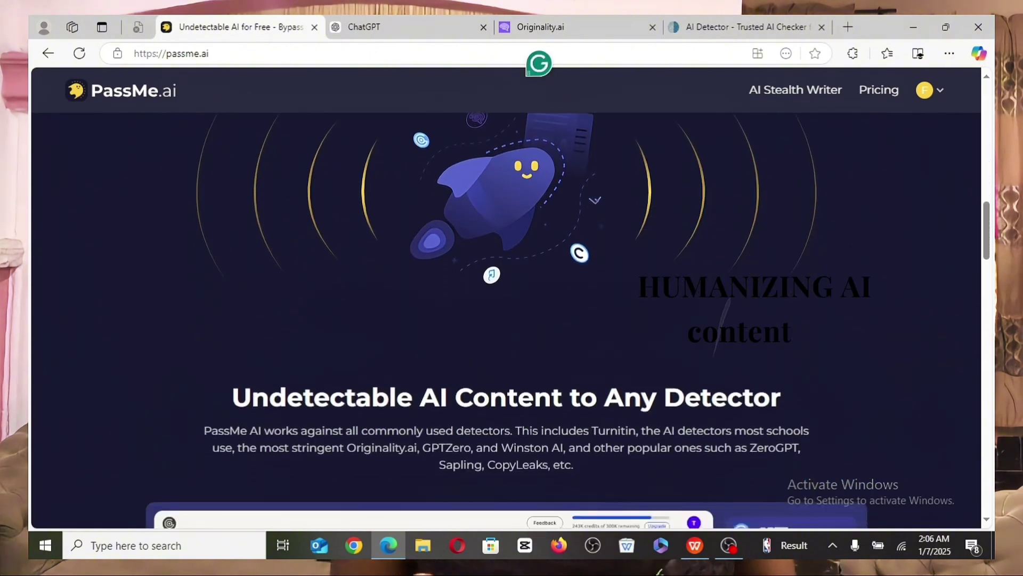
pyautogui.scroll(4, 507, 320)
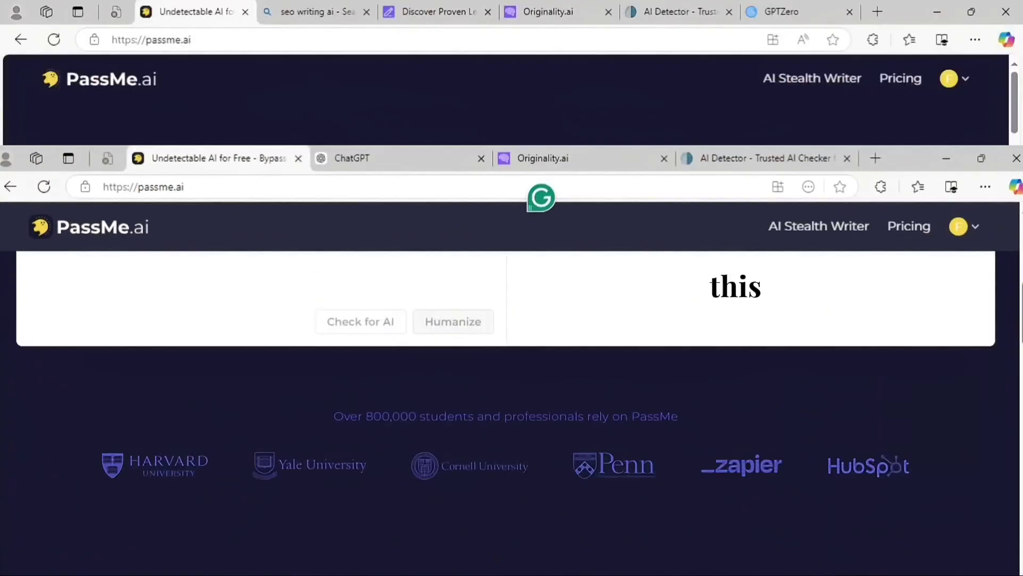
pyautogui.scroll(-2, 507, 320)
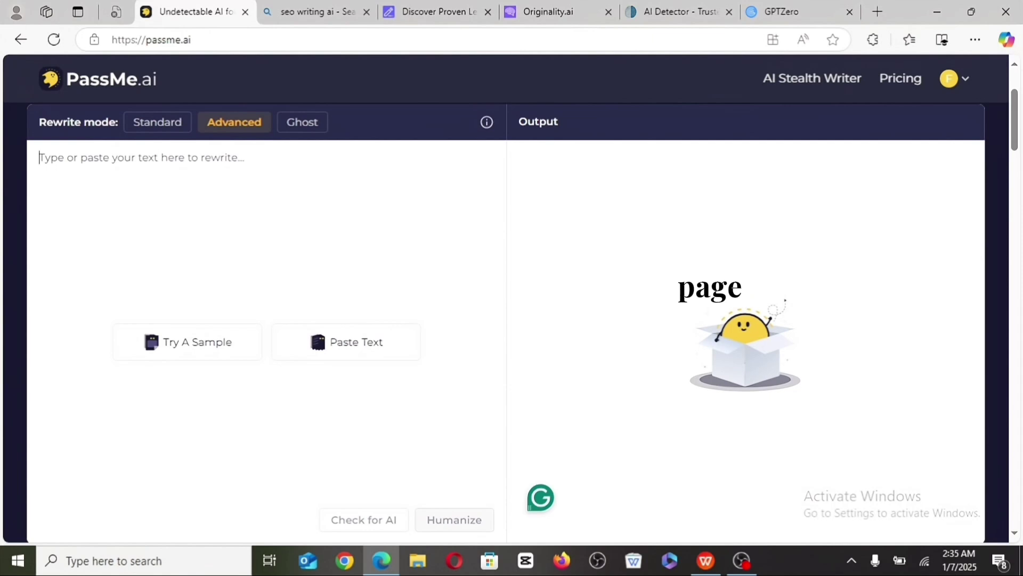
# Paste the 2,009-word leadership article into PassMe.ai's Advanced-mode input box.
pyautogui.click(229, 294)
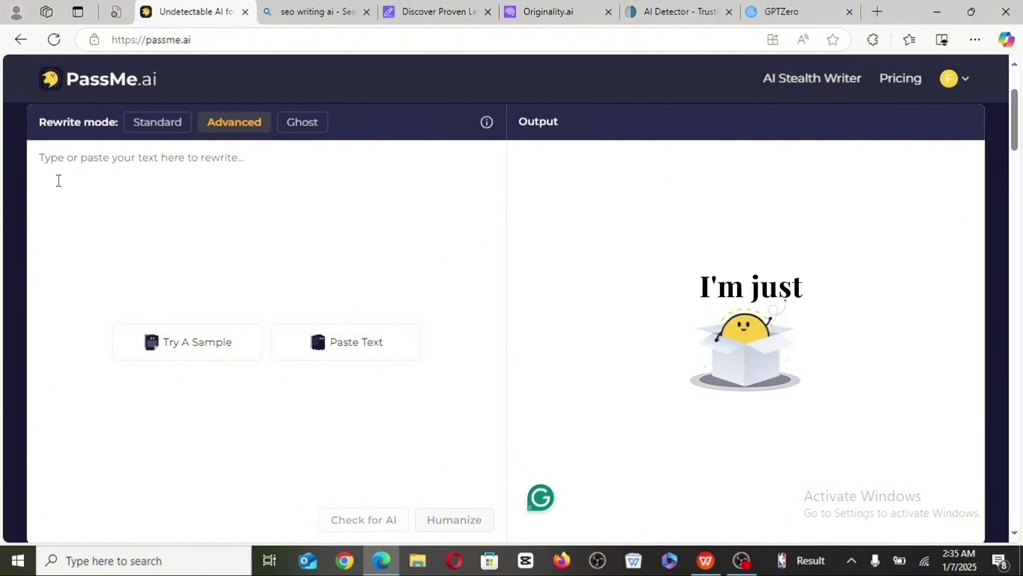
pyautogui.hotkey('ctrl', 'v')
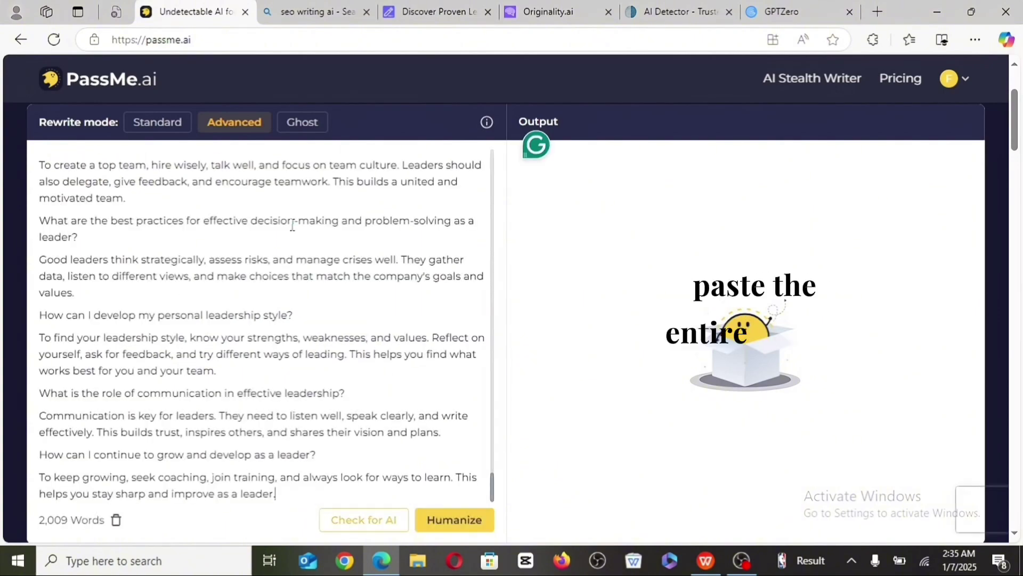
pyautogui.scroll(15, 292, 226)
pyautogui.scroll(20, 261, 320)
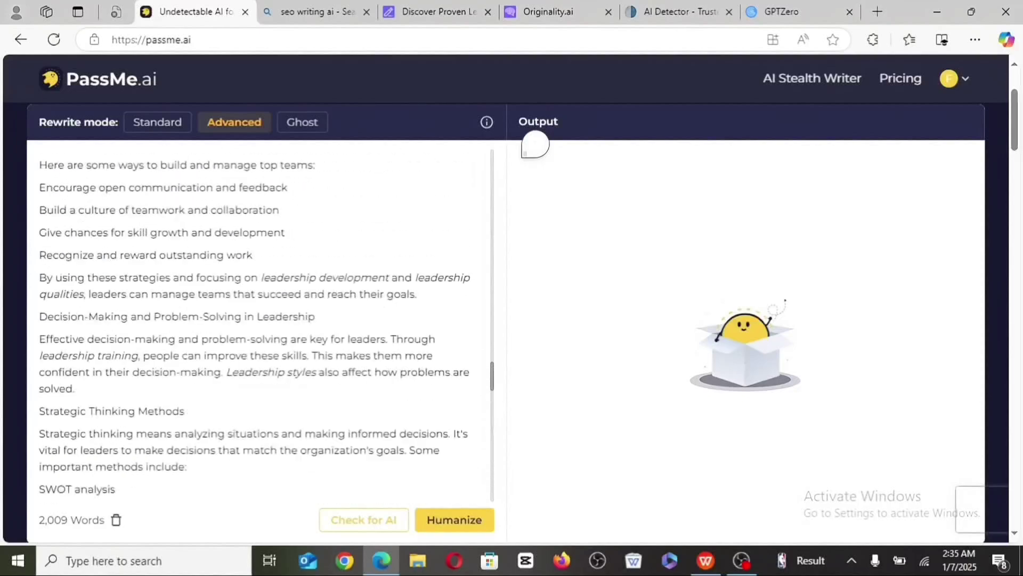
pyautogui.scroll(10, 261, 320)
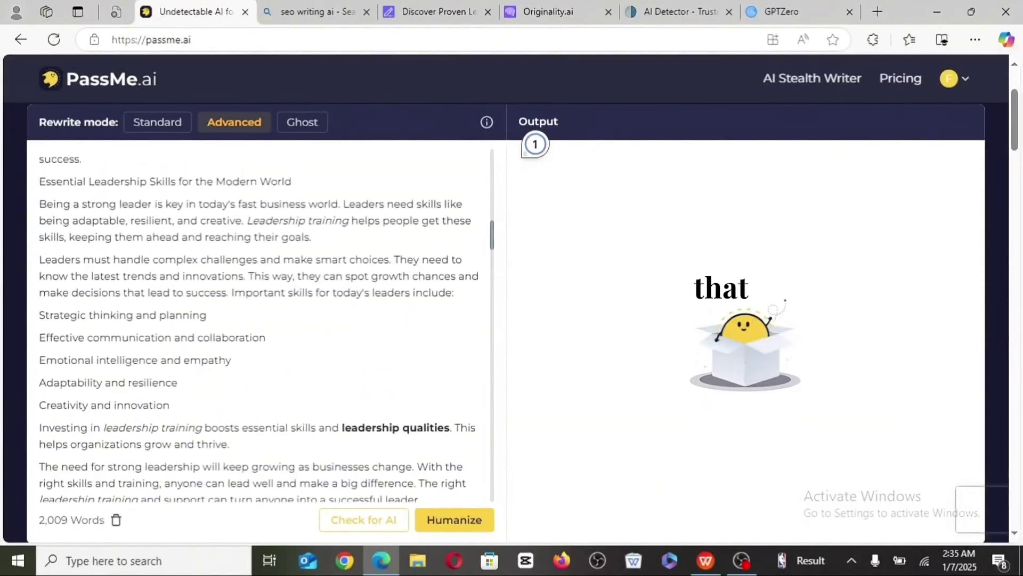
pyautogui.scroll(-10, 262, 319)
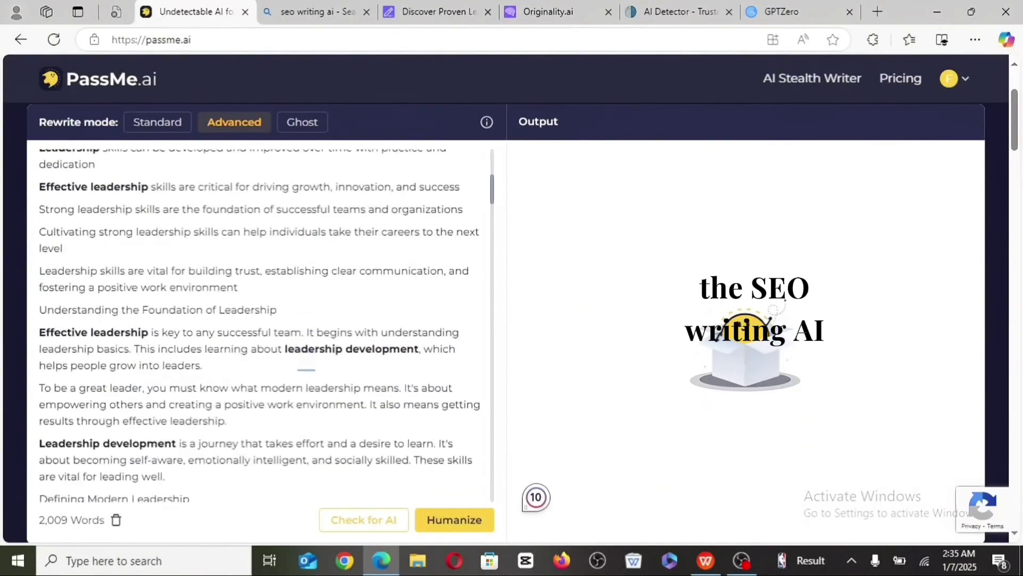
# Humanize the article and review the 2,351-word 'Uncover Proven Leadership Skills for Success' output.
pyautogui.click(468, 509)
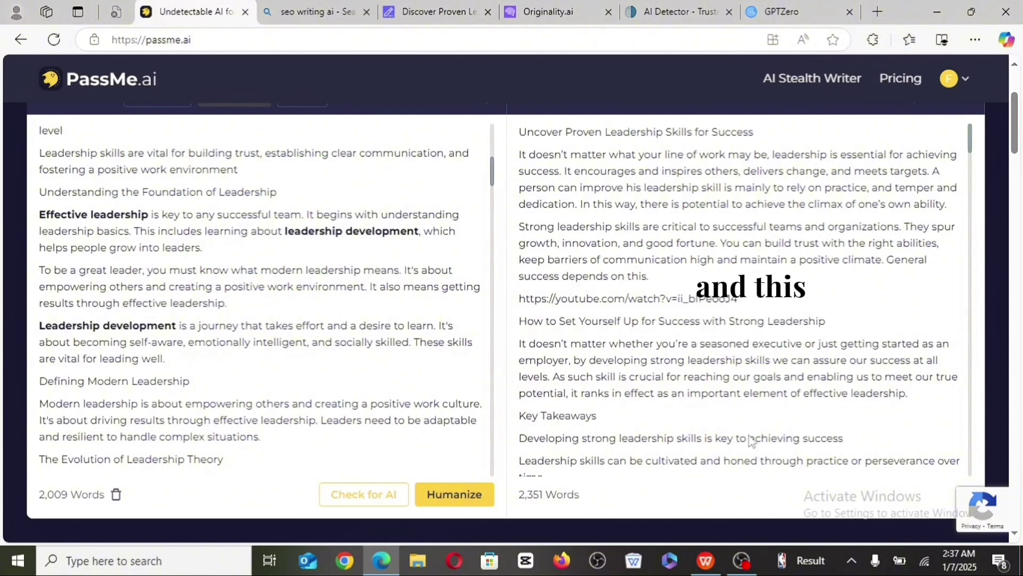
pyautogui.scroll(-4, 730, 316)
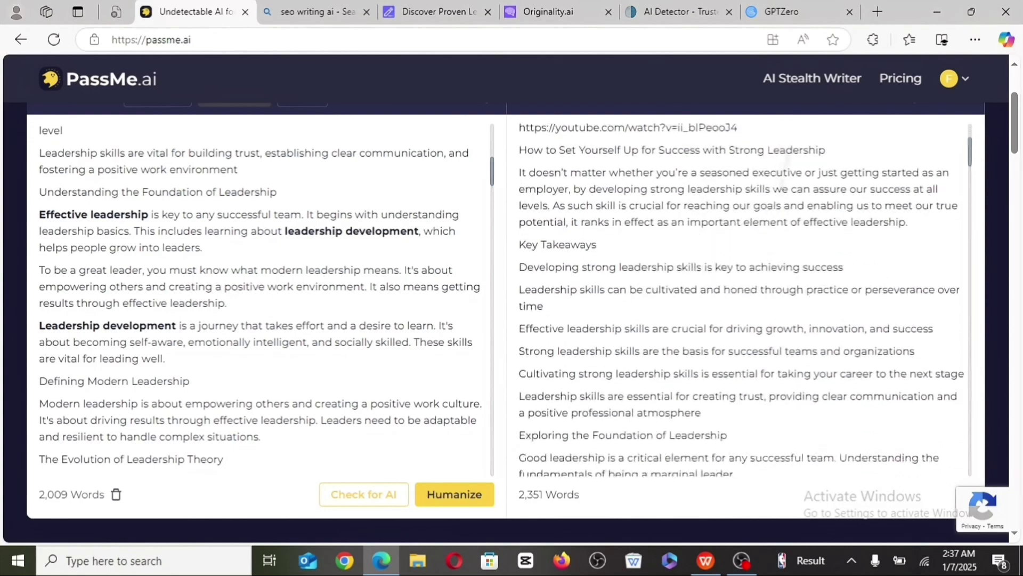
pyautogui.scroll(-10, 730, 316)
pyautogui.scroll(15, 730, 316)
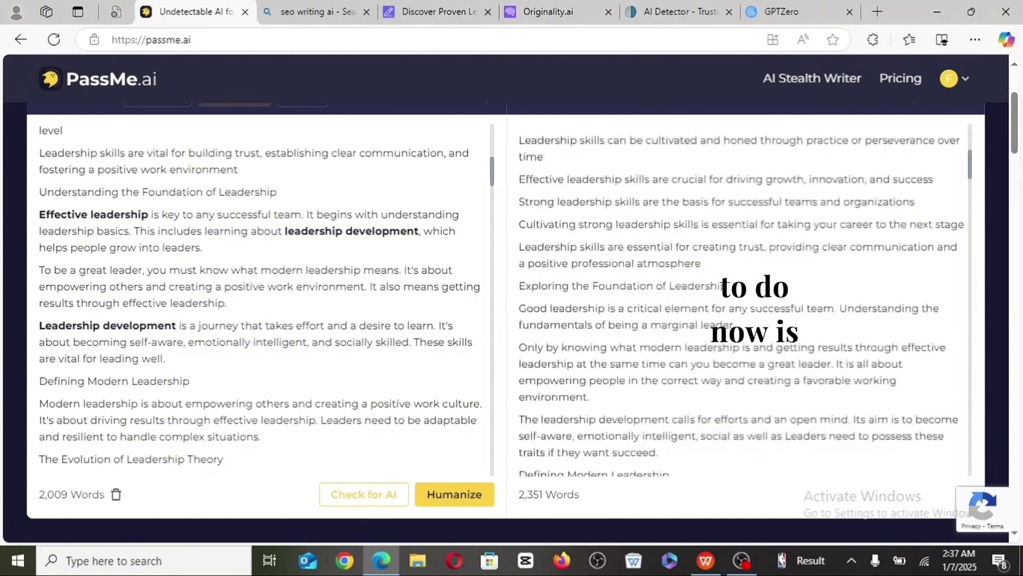
pyautogui.scroll(3, 739, 327)
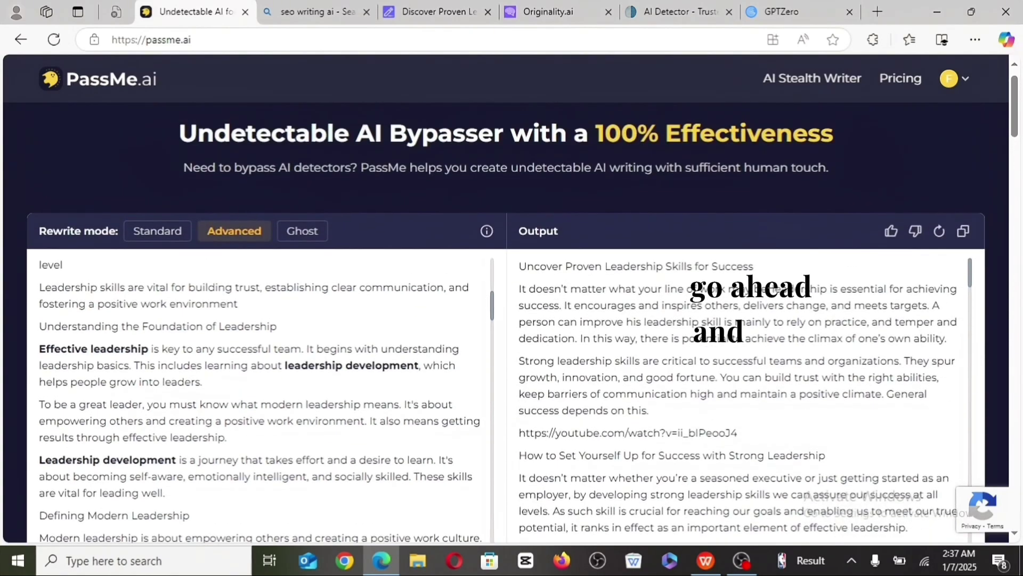
# Copy the humanized output, then reload and clear Originality.ai's scan editor.
pyautogui.click(963, 232)
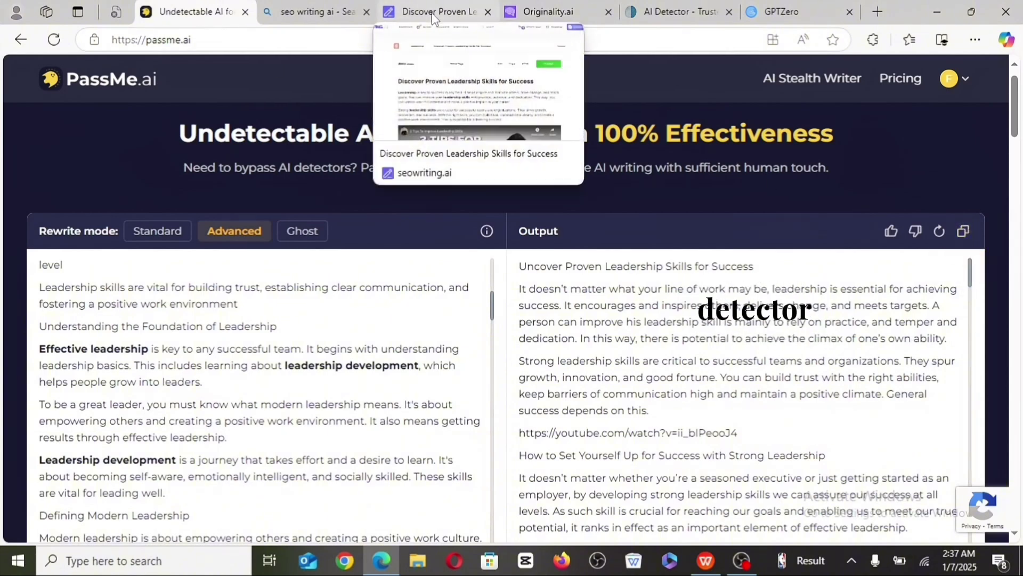
pyautogui.click(557, 13)
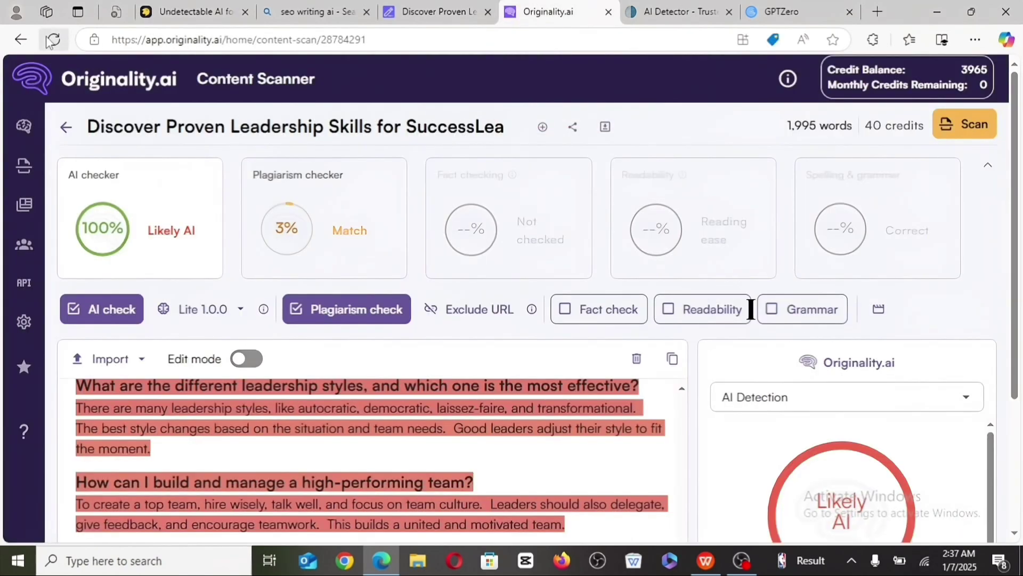
pyautogui.click(51, 40)
pyautogui.click(636, 358)
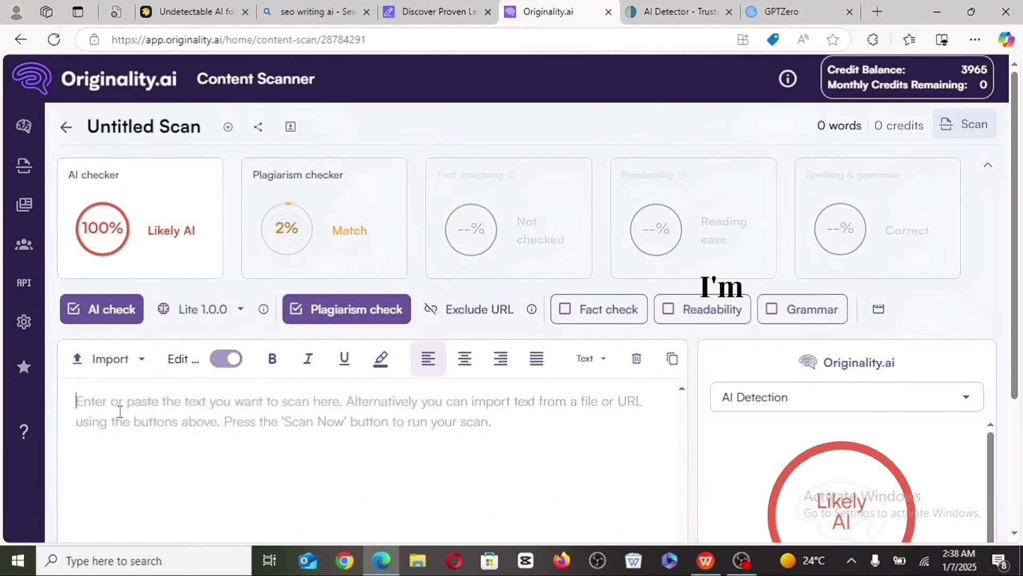
# Scan the humanized text in Originality.ai (100% original, 0% plagiarism), then paste it into ZeroGPT.
pyautogui.hotkey('ctrl', 'v')
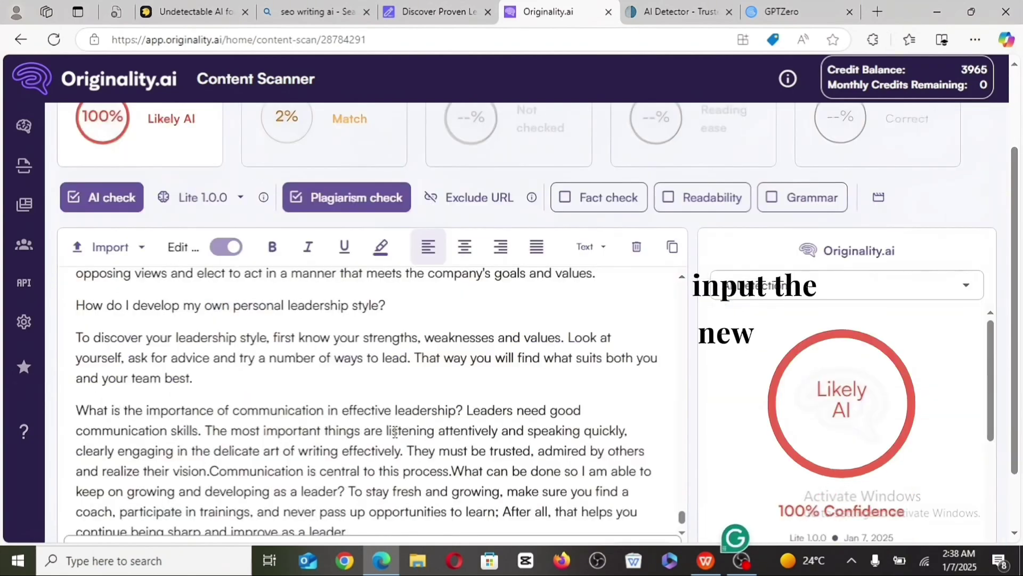
pyautogui.hotkey('ctrl', 'End')
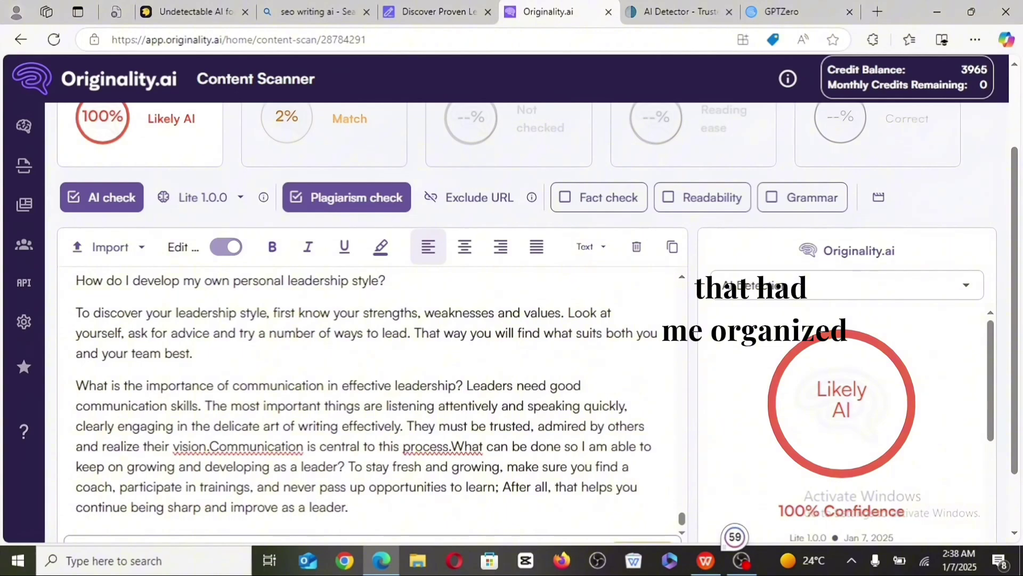
pyautogui.scroll(-2, 663, 333)
pyautogui.click(639, 483)
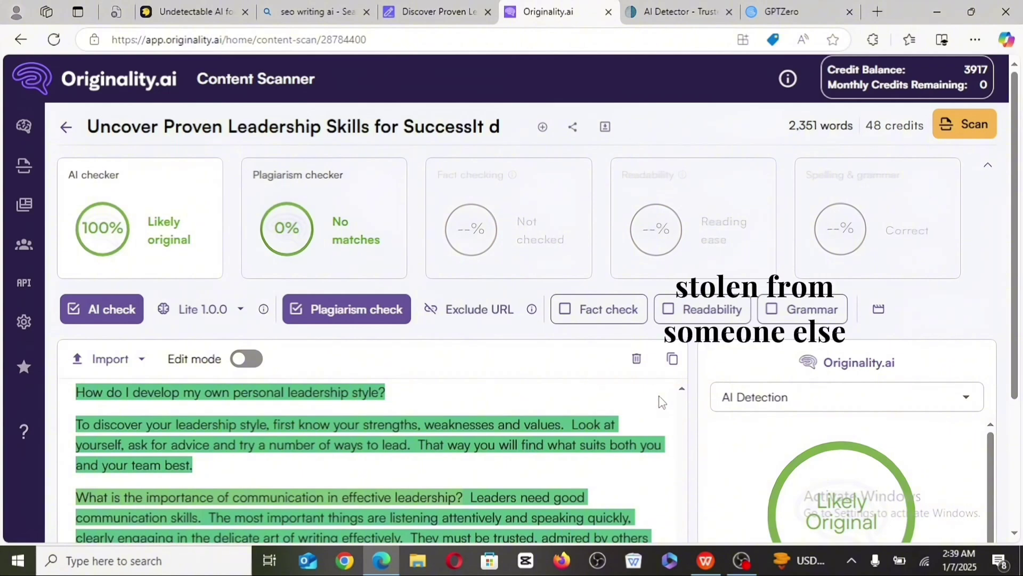
pyautogui.hotkey('ctrl', 'Tab')
pyautogui.hotkey('ctrl', 'v')
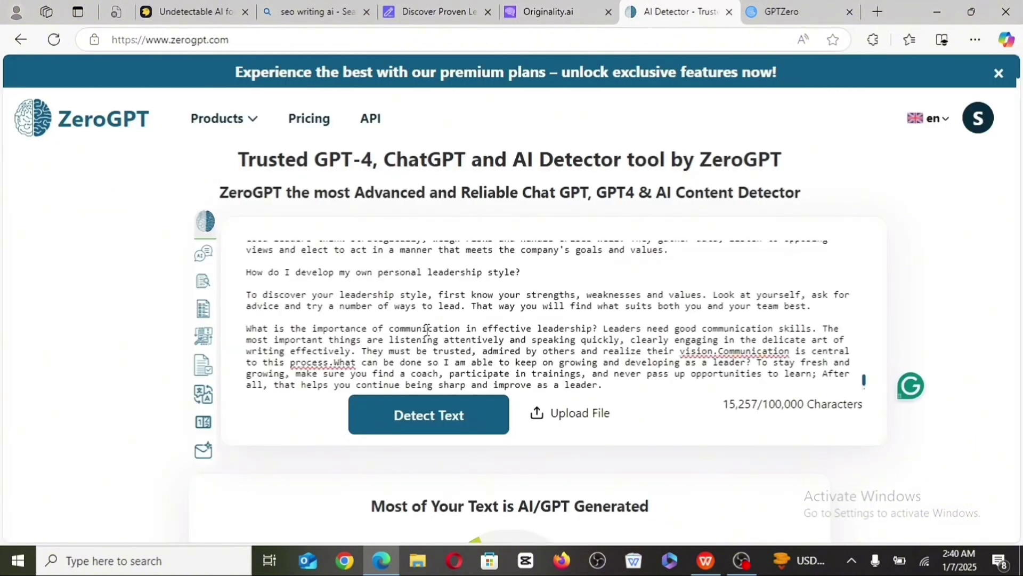
# Run ZeroGPT detection on the 15,257-character humanized article, which scores 3.91% AI and is labelled human written.
pyautogui.click(429, 425)
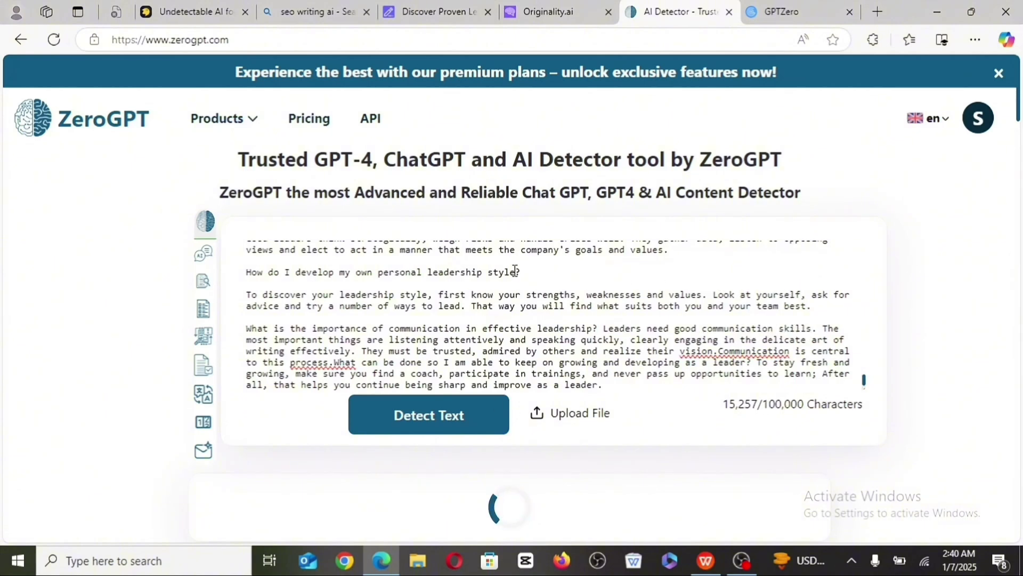
pyautogui.scroll(-5, 537, 294)
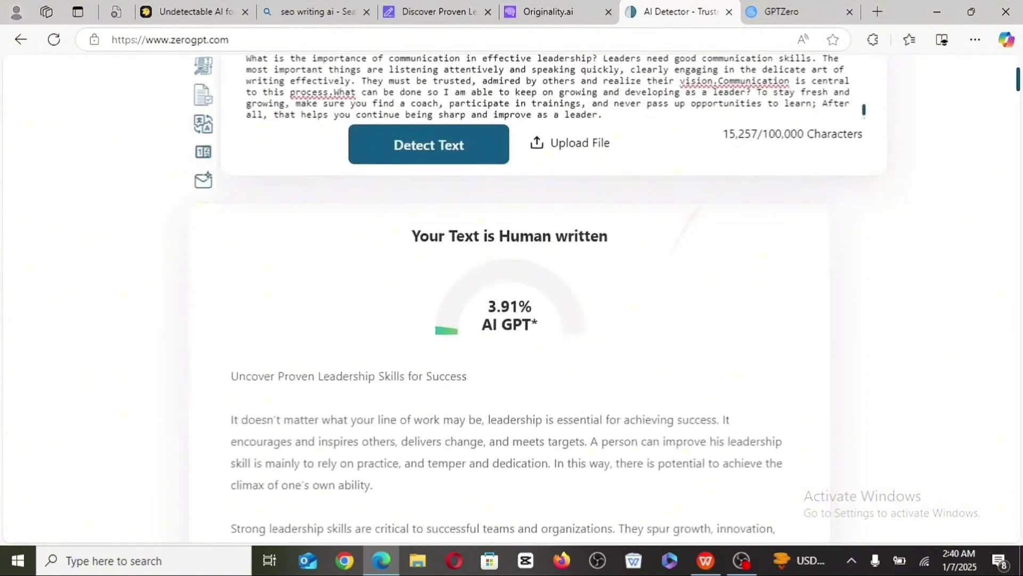